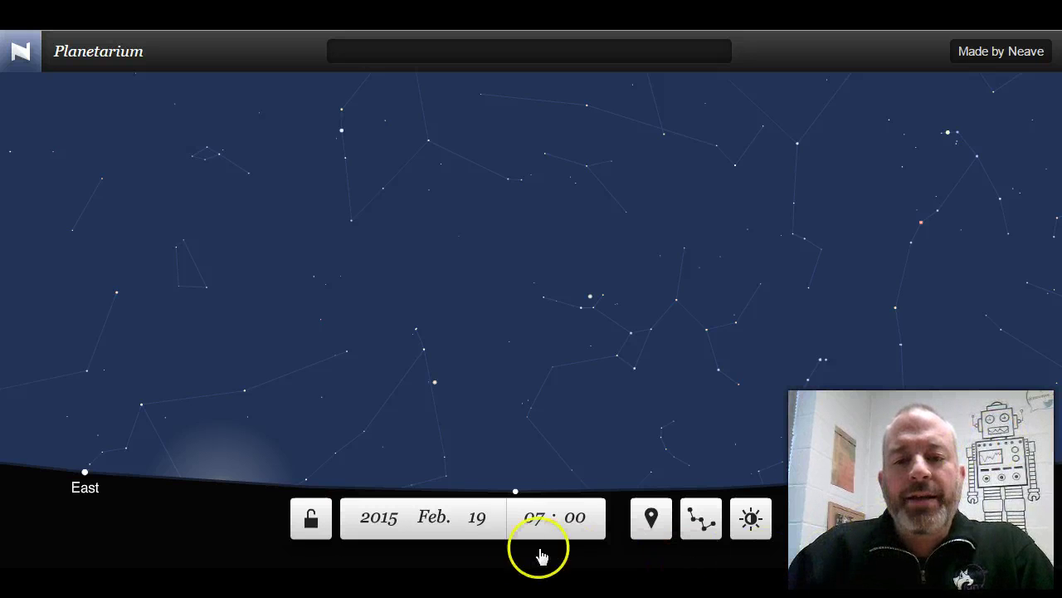
# Run the clock from 07:00 to 12:44 on Feb. 19 as the Sun climbs into a blue sky
pyautogui.moveTo(487, 544)
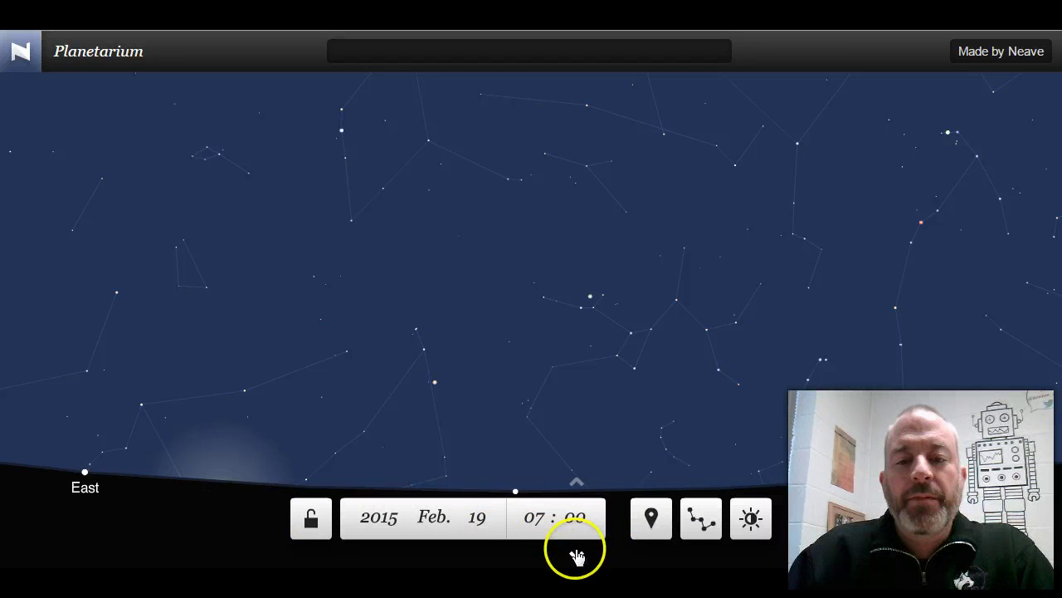
pyautogui.moveTo(577, 554); pyautogui.dragTo(577, 554)
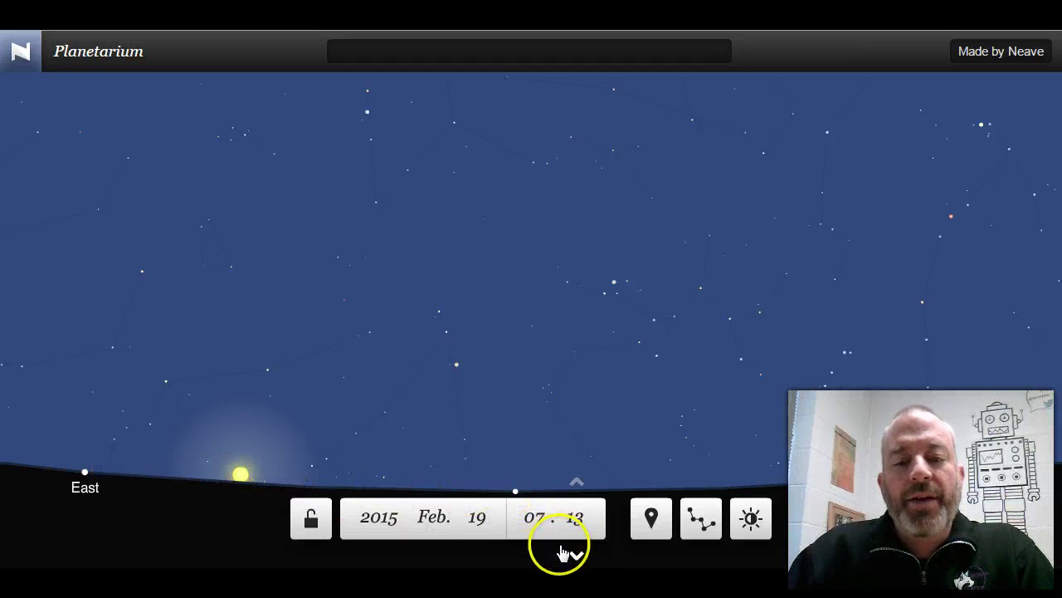
pyautogui.moveTo(577, 555); pyautogui.dragTo(575, 554)
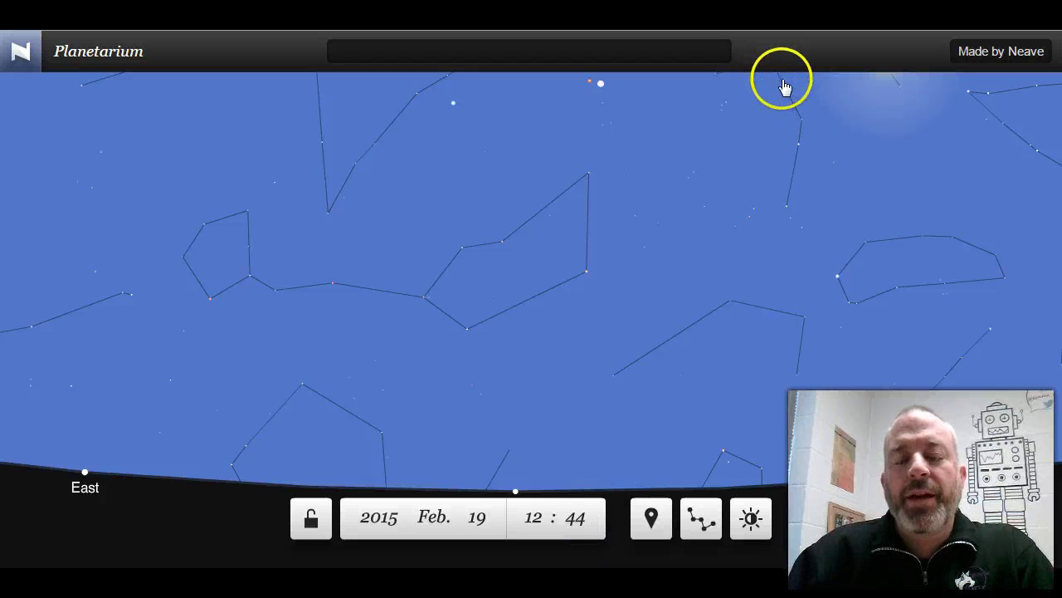
# Face south toward the midday Sun and advance the clock through the afternoon to 16:50
pyautogui.moveTo(785, 81); pyautogui.dragTo(257, 418)
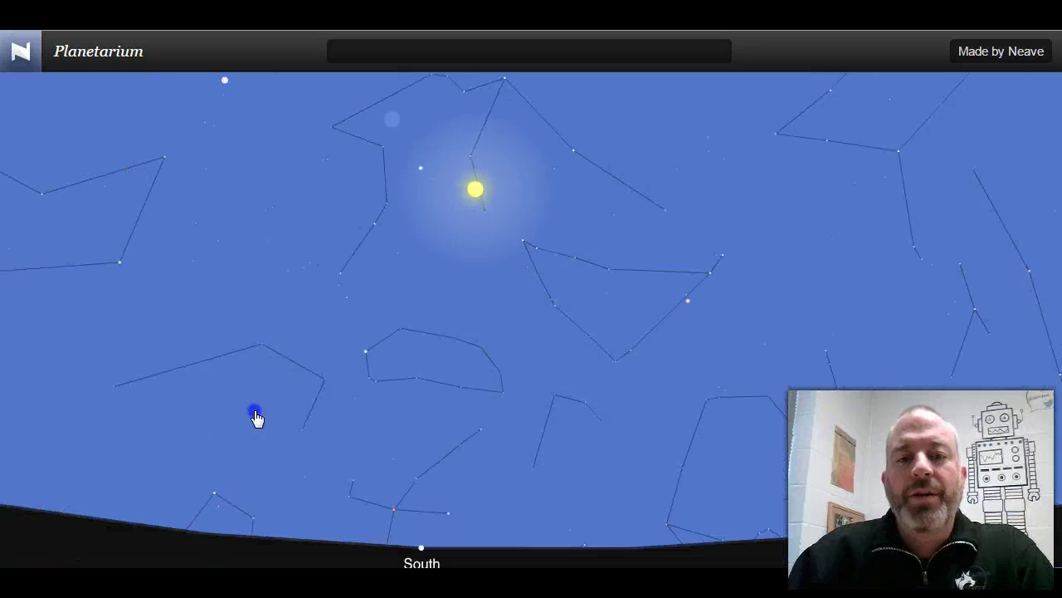
pyautogui.moveTo(576, 520)
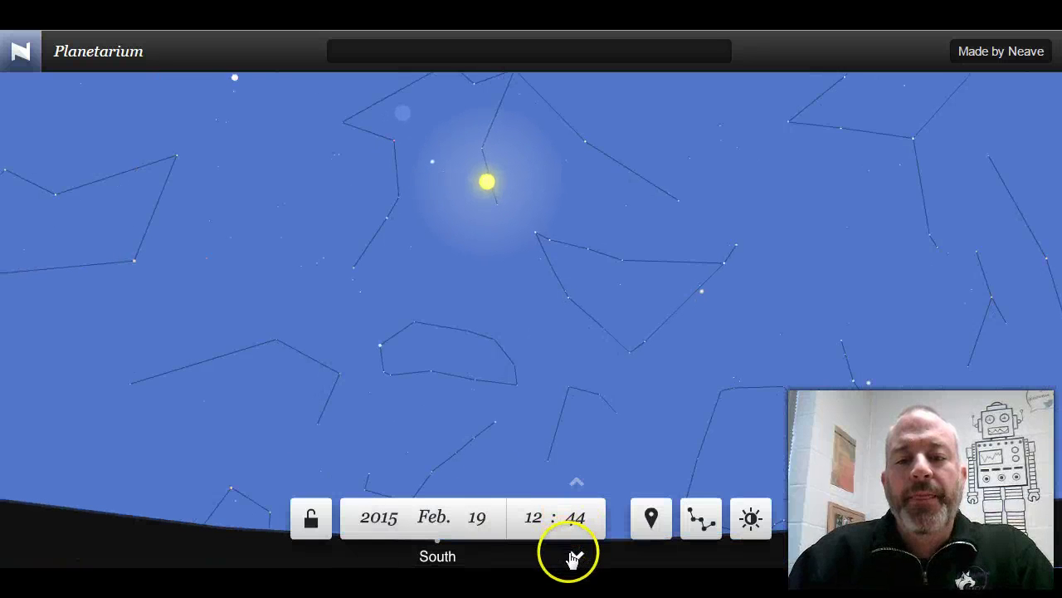
pyautogui.click(575, 554)
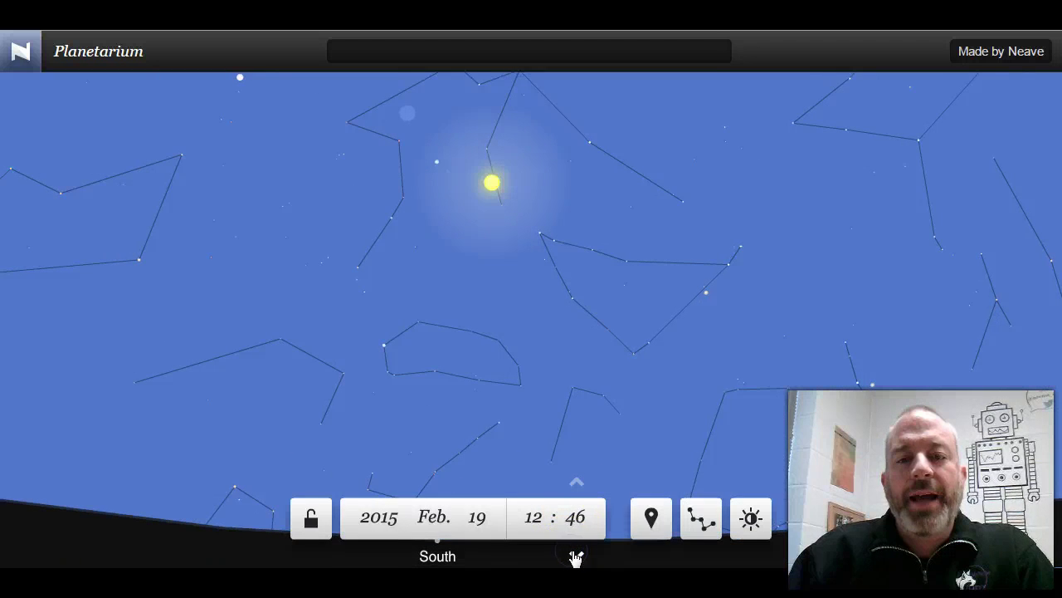
pyautogui.click(575, 555)
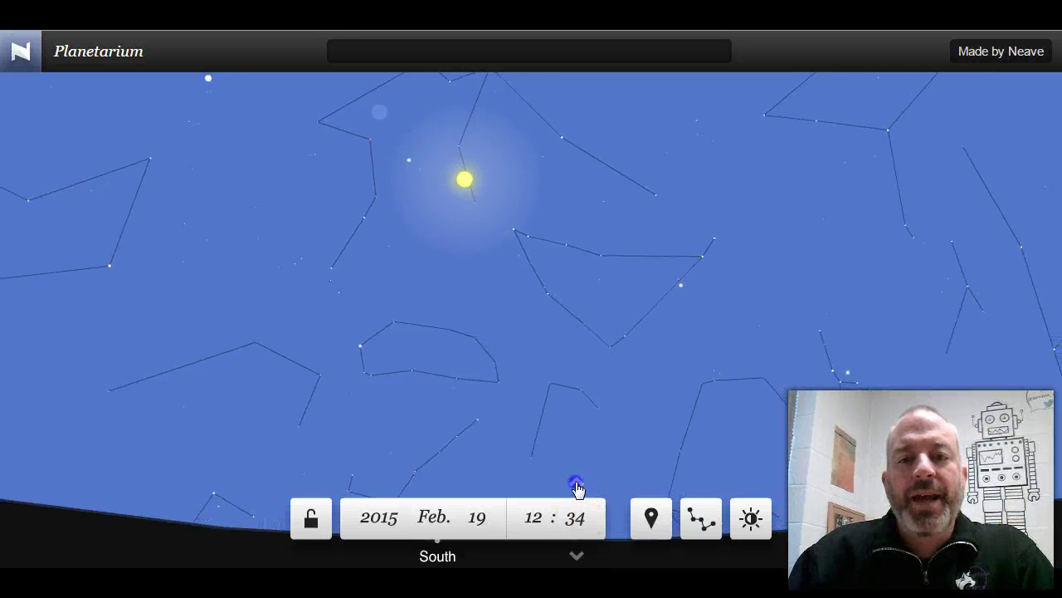
pyautogui.click(576, 548)
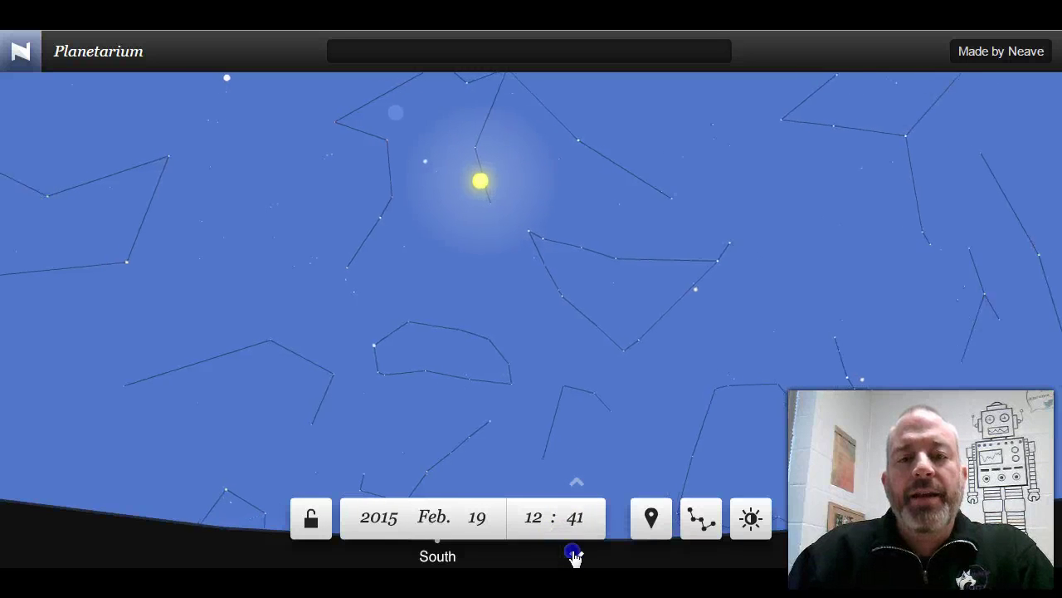
pyautogui.click(575, 554)
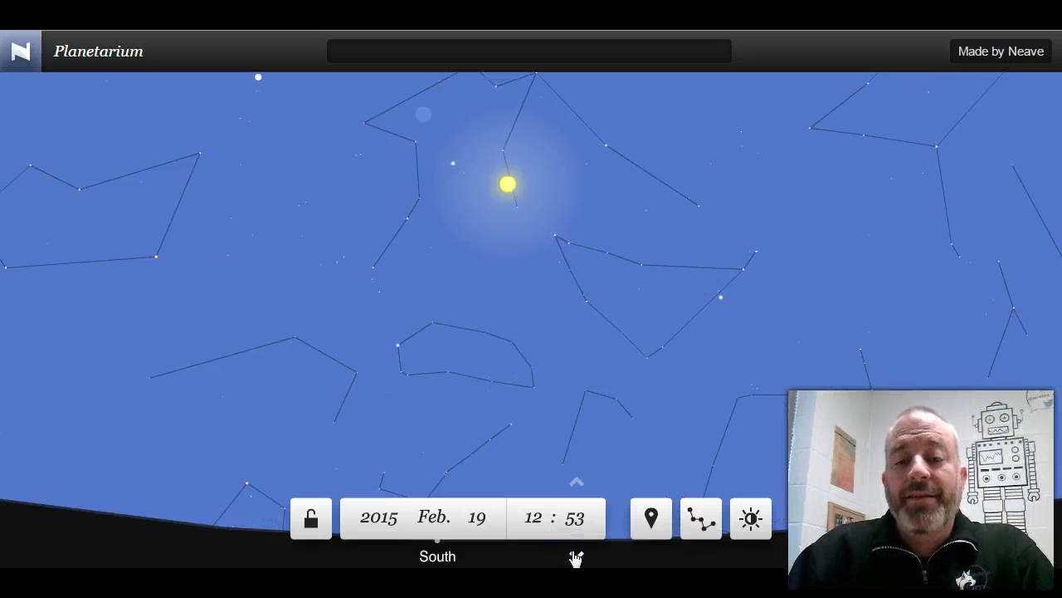
pyautogui.click(575, 555)
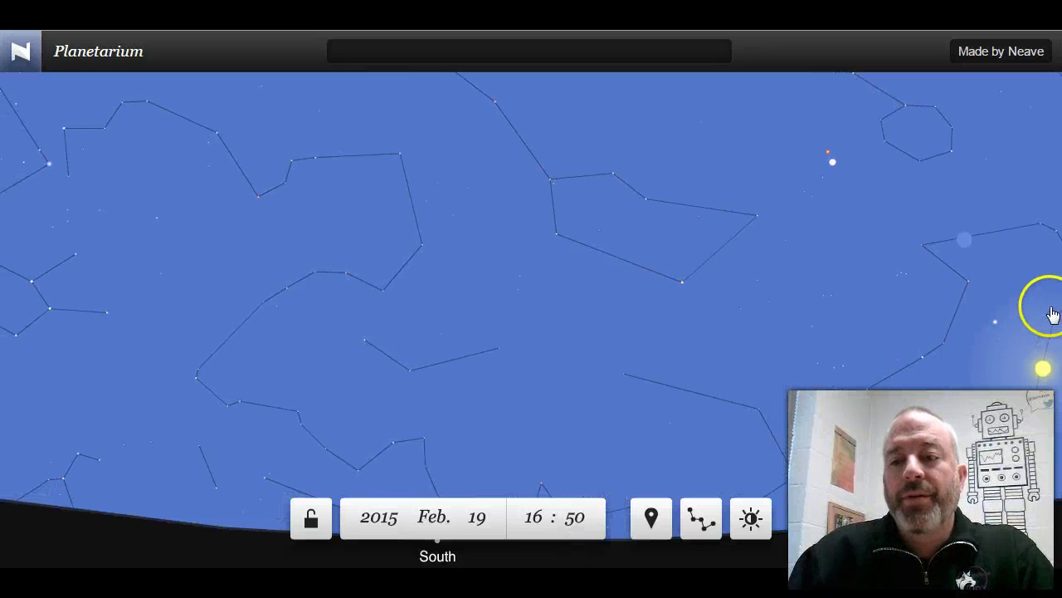
# Follow the Sun westward, run the time past sunset to 18:10, and pan toward the southeast
pyautogui.moveTo(1052, 314); pyautogui.dragTo(901, 339)
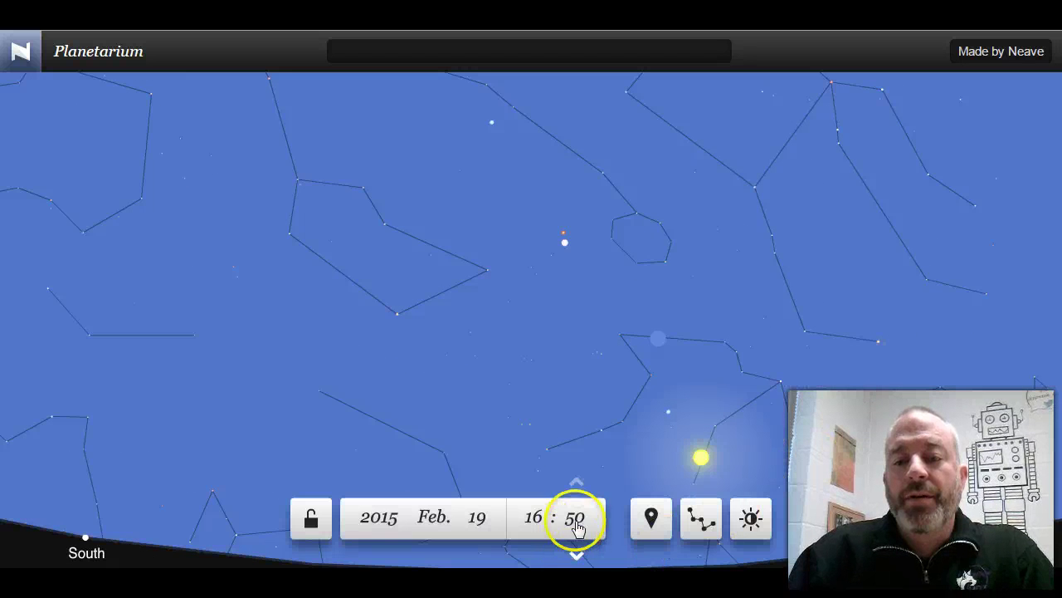
pyautogui.click(578, 558)
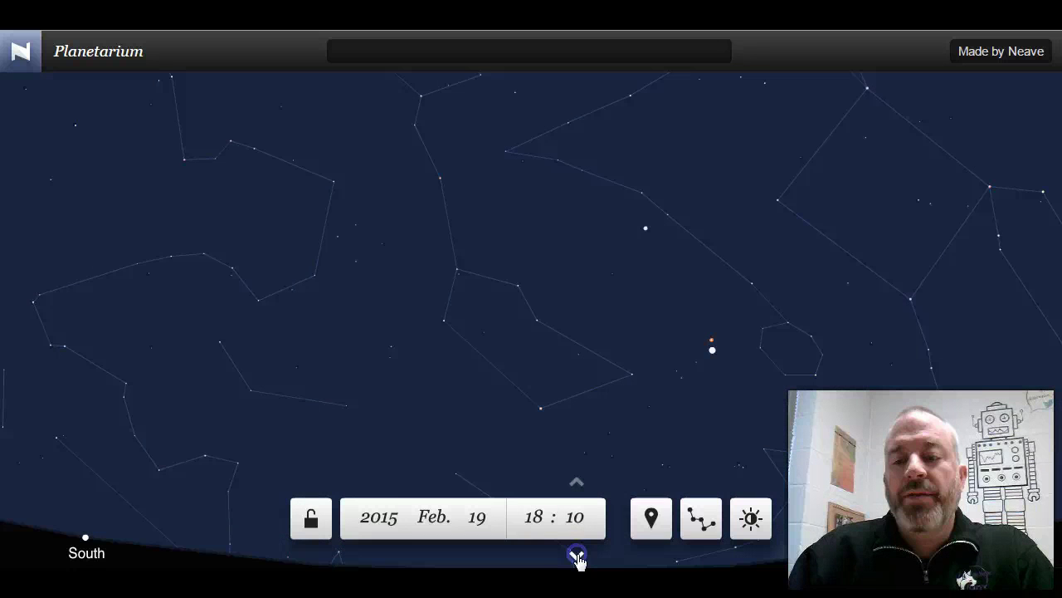
pyautogui.press('Left')
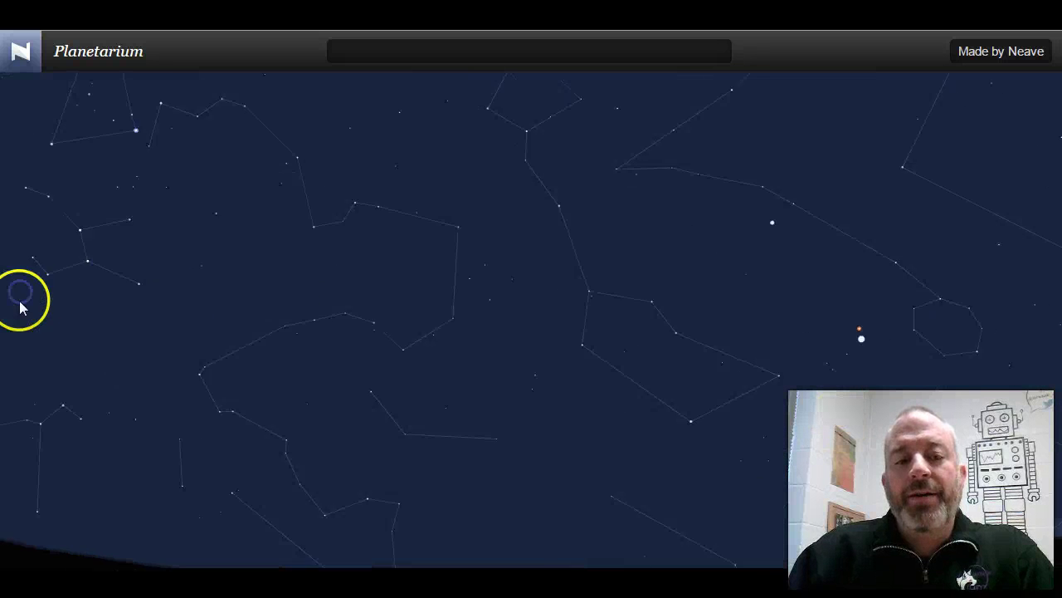
# Face the southeast horizon and step the hours overnight to 07:10 on Feb. 20
pyautogui.moveTo(60, 463); pyautogui.dragTo(60, 446)
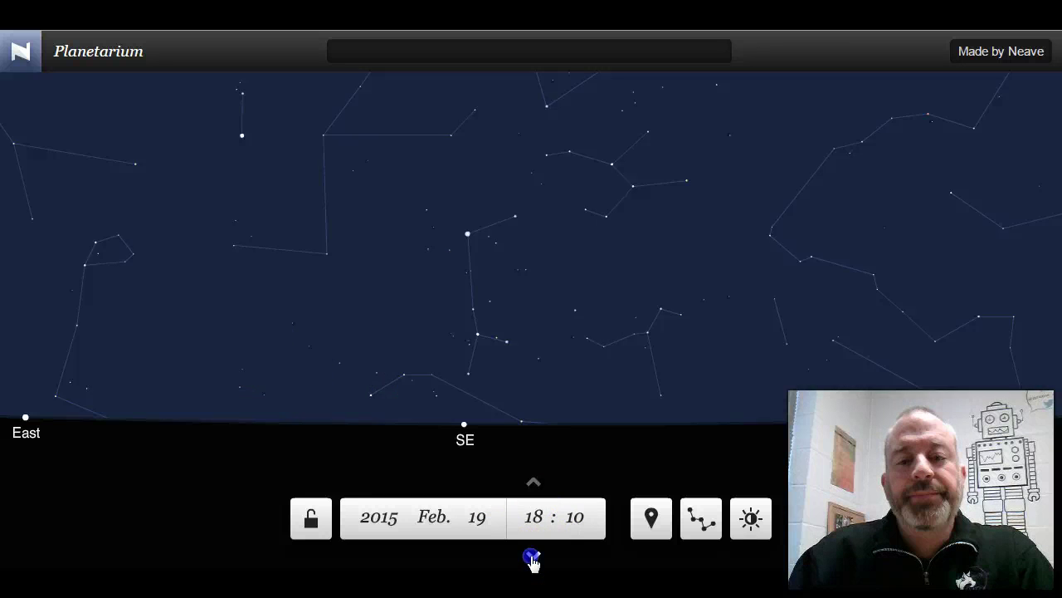
pyautogui.click(532, 558)
pyautogui.click(532, 484)
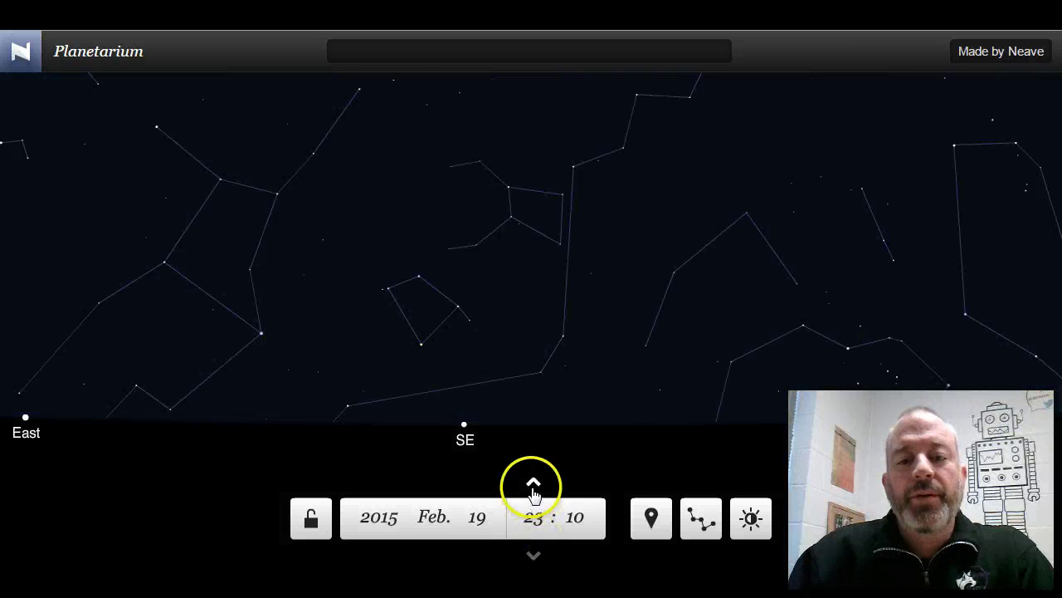
pyautogui.click(533, 539)
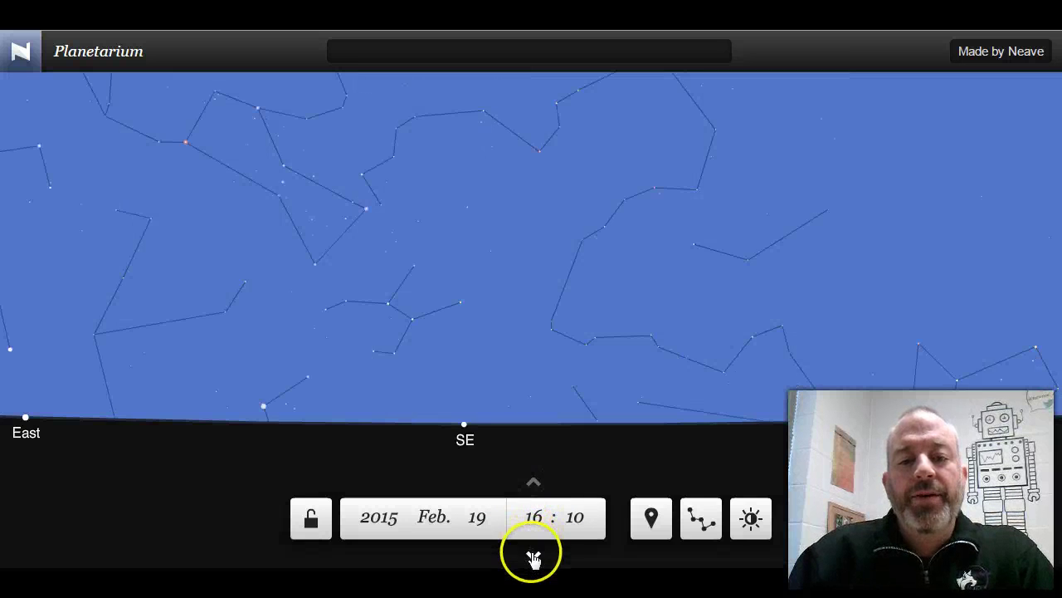
pyautogui.click(532, 554)
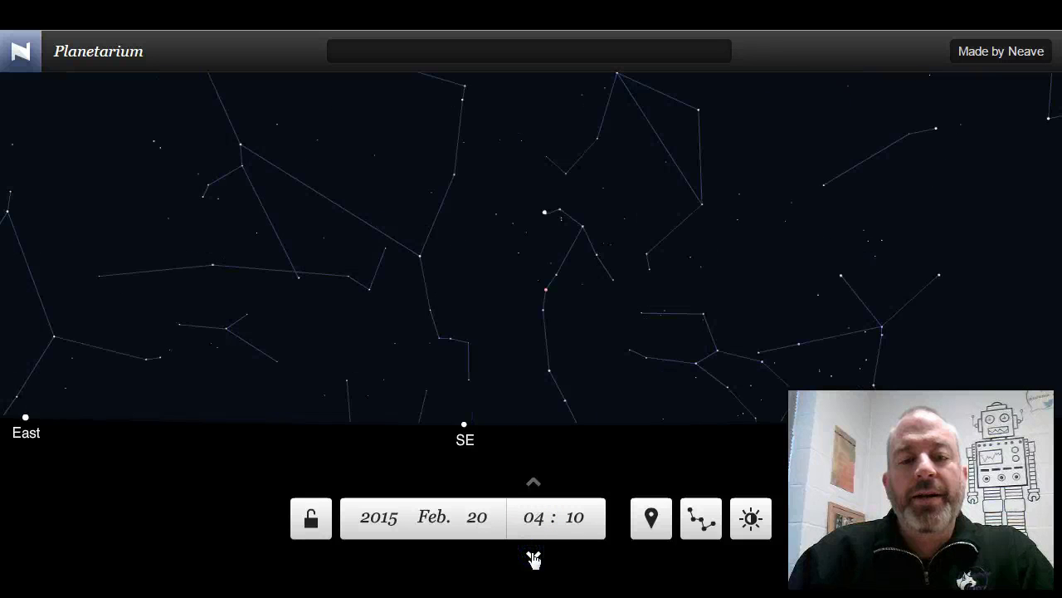
pyautogui.click(533, 556)
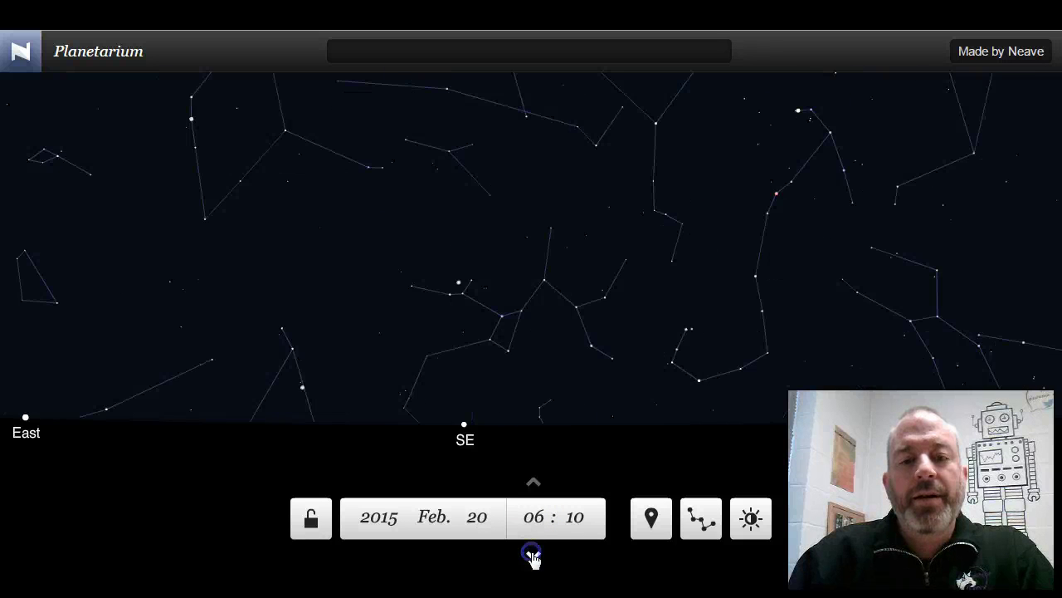
pyautogui.click(533, 557)
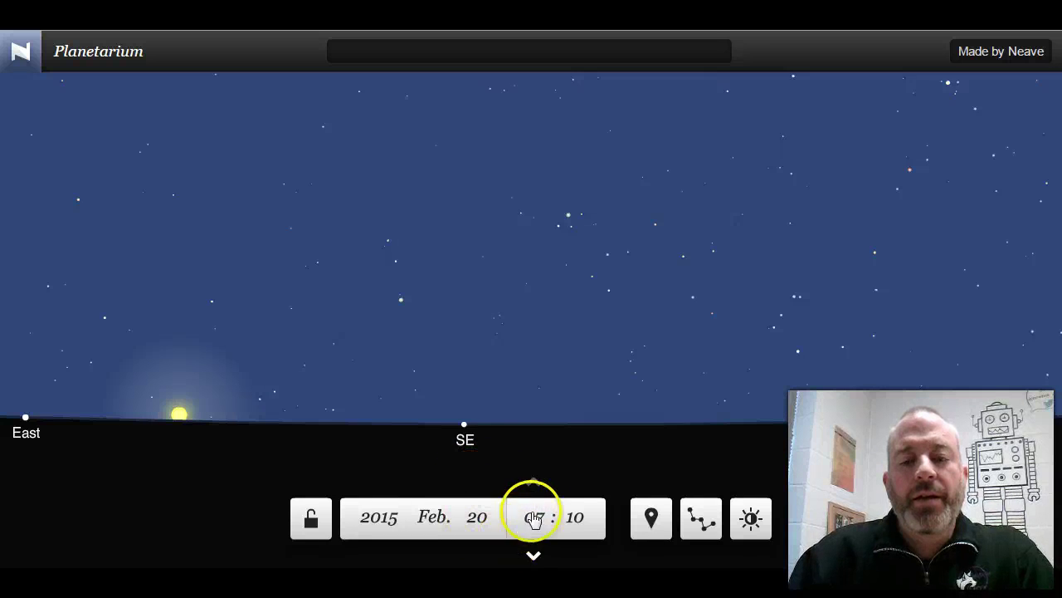
# Step the hours back through midnight to 16:10 on Feb. 19, then nudge the minutes forward
pyautogui.click(534, 483)
pyautogui.click(533, 483)
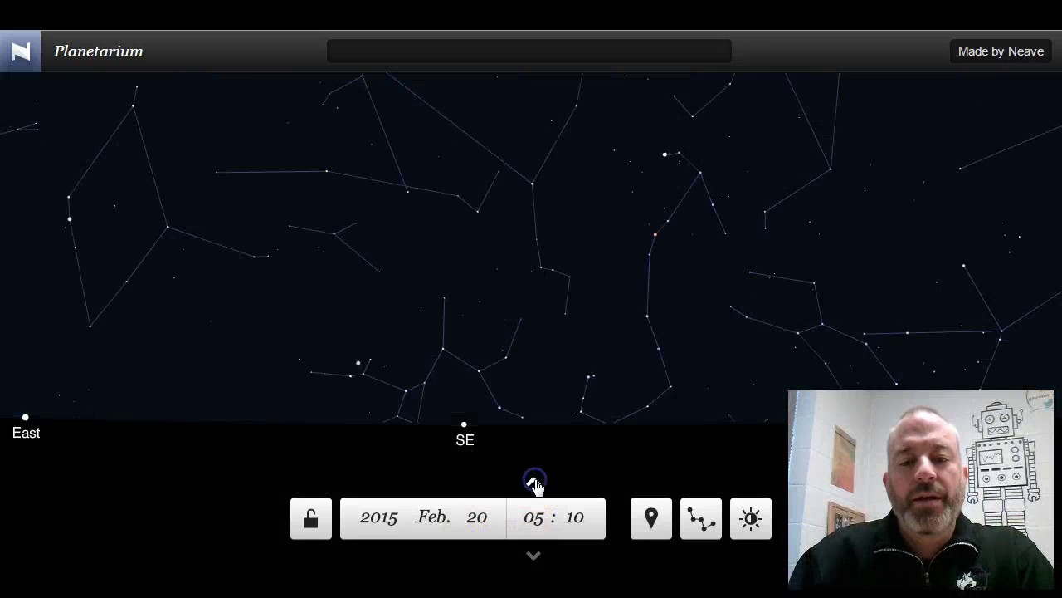
pyautogui.click(534, 483)
pyautogui.click(533, 484)
pyautogui.click(536, 518)
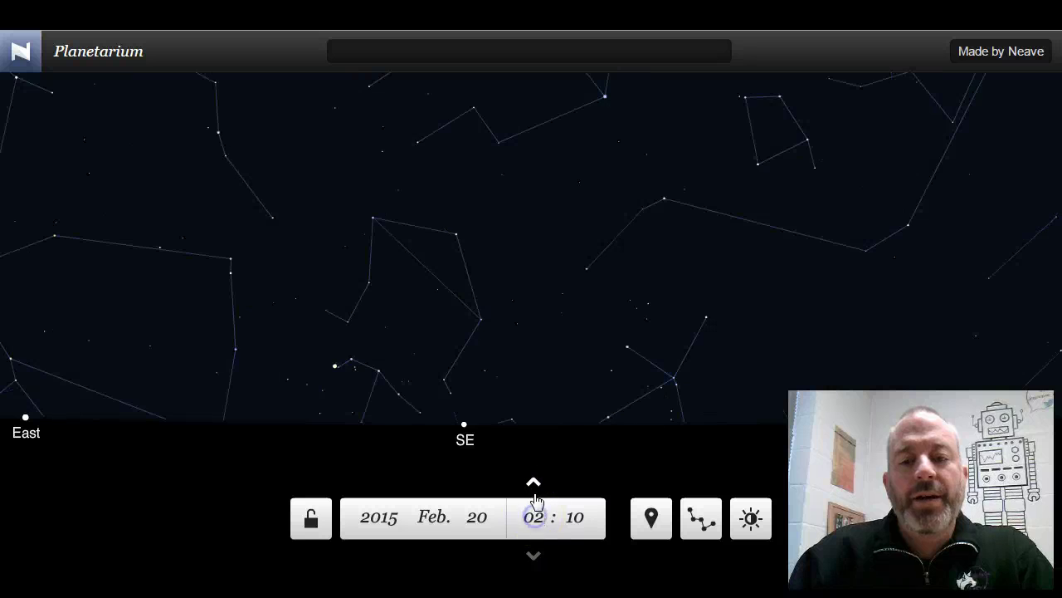
pyautogui.click(533, 483)
pyautogui.click(533, 483)
pyautogui.click(534, 483)
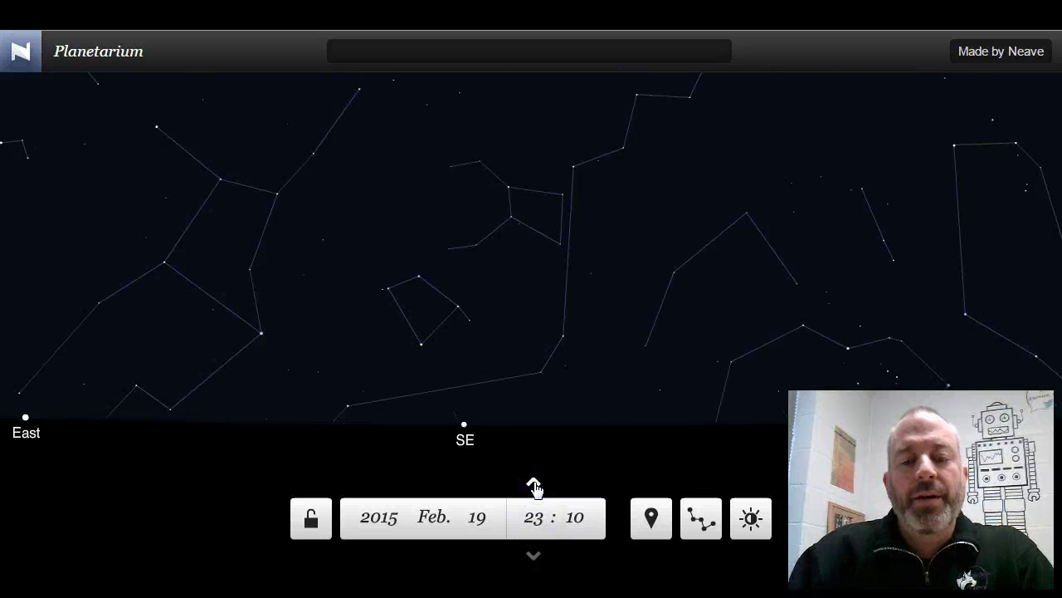
pyautogui.click(534, 483)
pyautogui.click(533, 483)
pyautogui.click(534, 483)
pyautogui.click(533, 483)
pyautogui.click(534, 483)
pyautogui.click(534, 483)
pyautogui.click(533, 483)
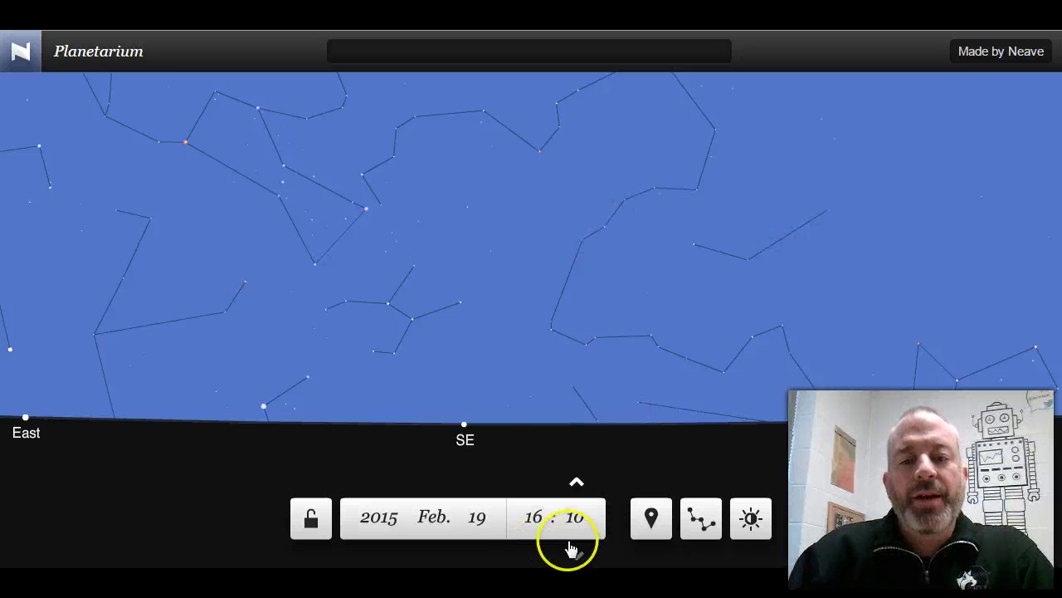
pyautogui.click(572, 554)
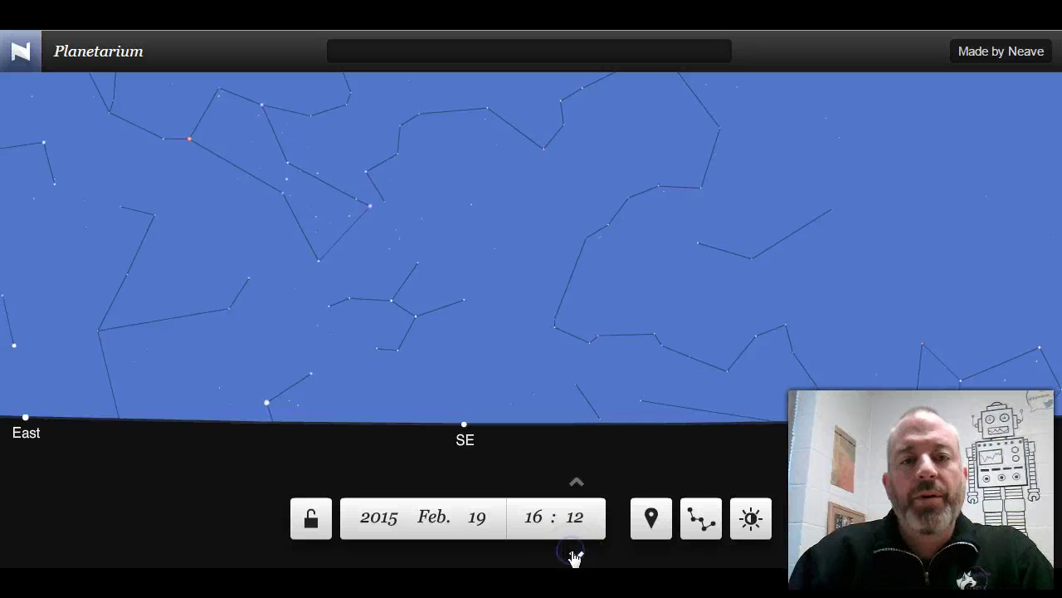
# Hold the minutes arrow to run the night forward to 05:46 on Feb. 20
pyautogui.moveTo(573, 554); pyautogui.dragTo(572, 553)
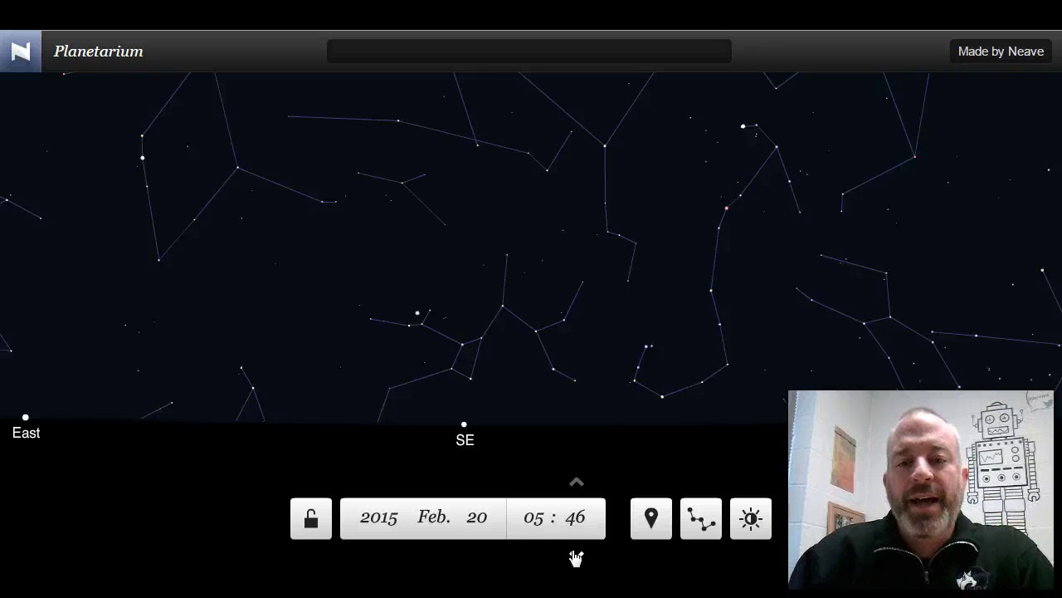
# Advance the minutes past 06:00 on Feb. 20 until the Sun rises above the eastern horizon
pyautogui.click(576, 557)
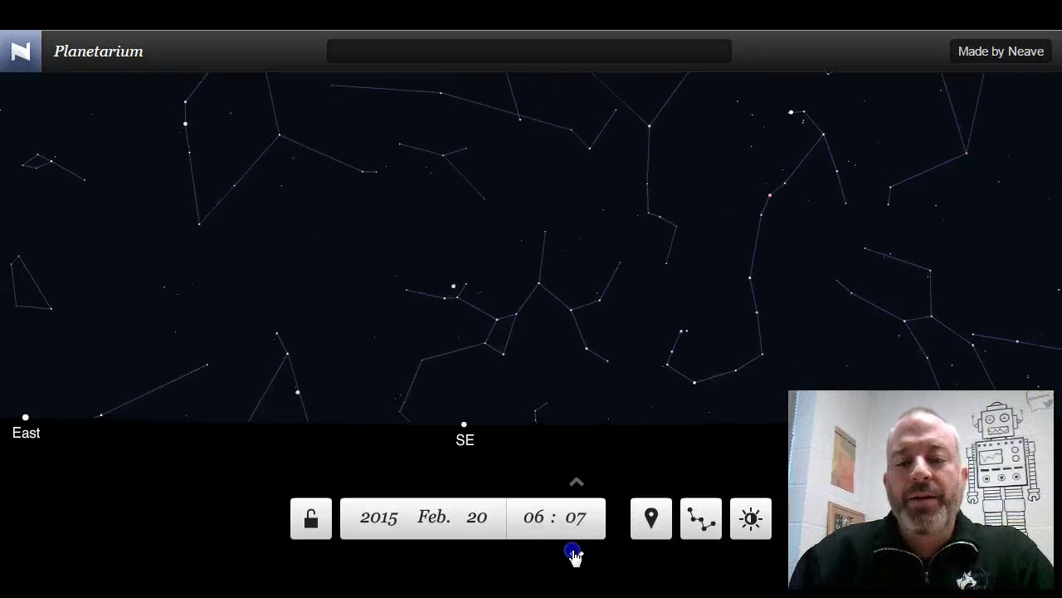
pyautogui.click(576, 558)
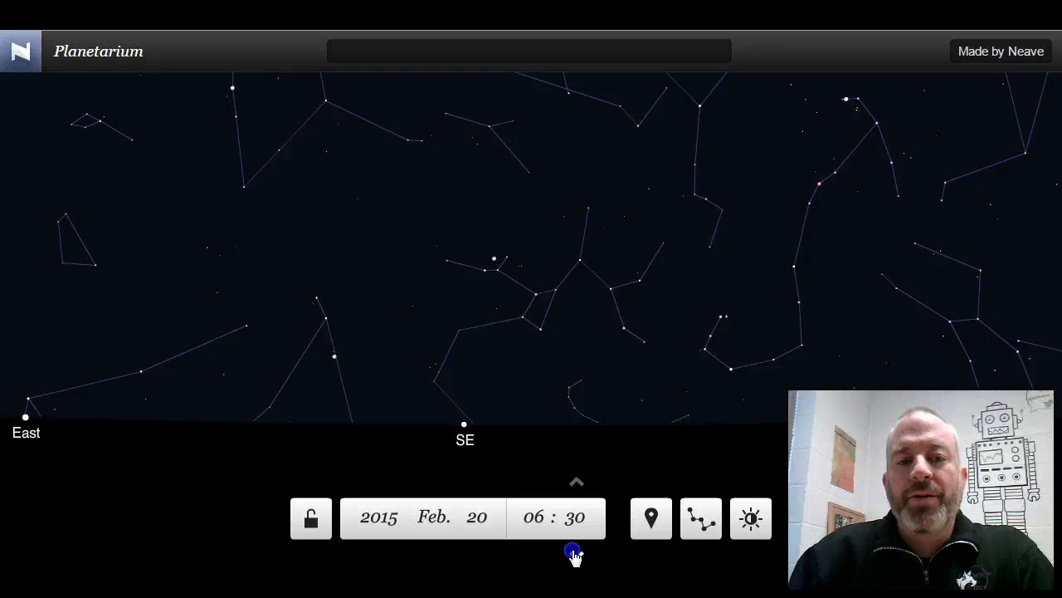
pyautogui.moveTo(576, 558); pyautogui.dragTo(576, 558)
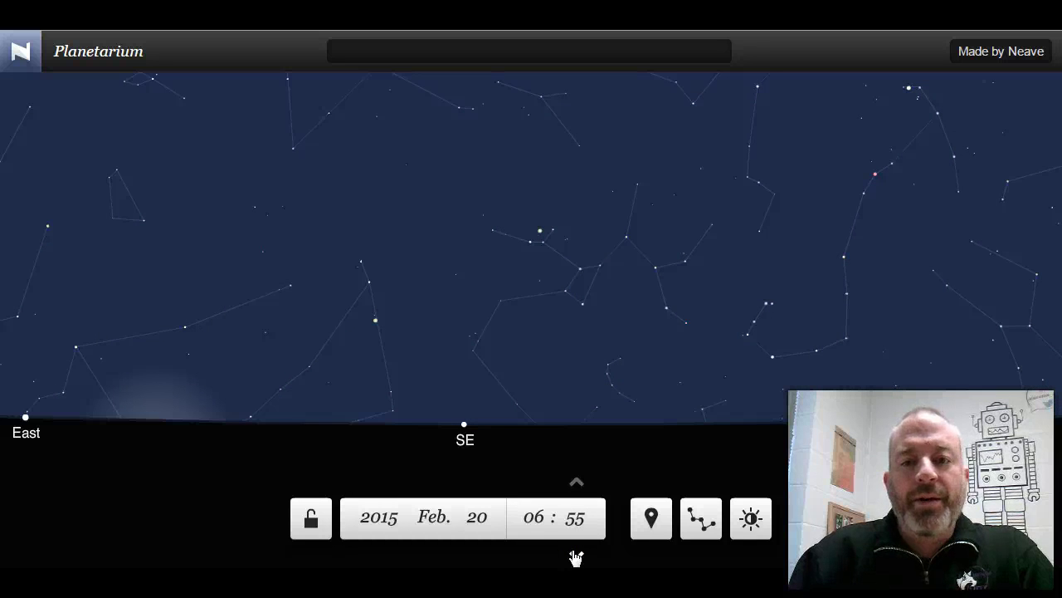
pyautogui.moveTo(576, 558); pyautogui.dragTo(576, 557)
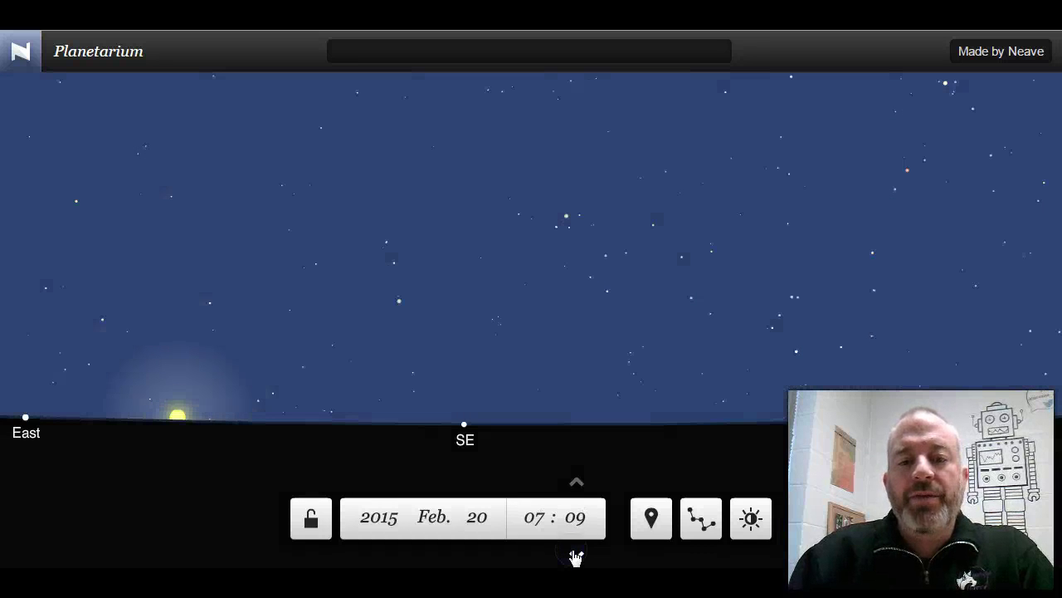